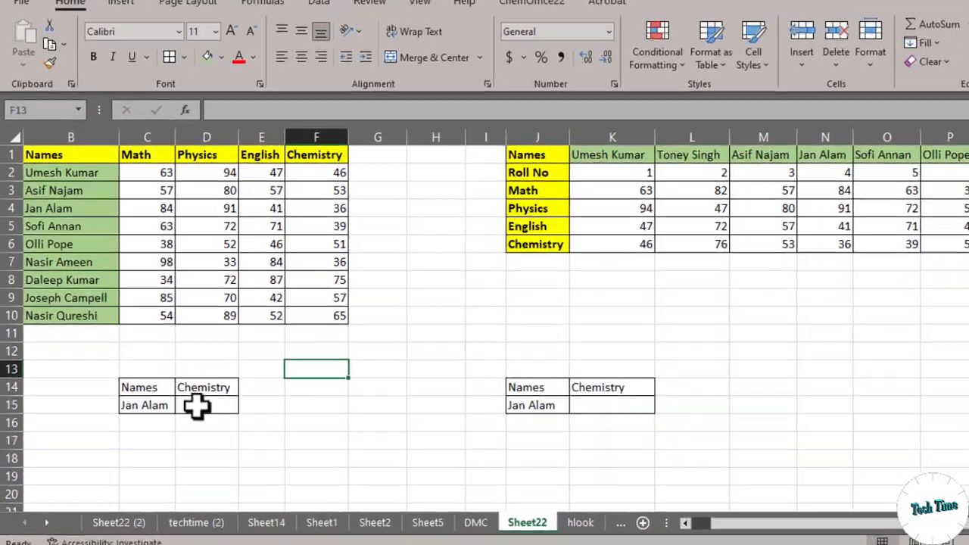
Start a VLOOKUP in D15 using C15 as the lookup value and B1:F10 as the table
{"action": "left_click", "coordinate": [196, 407]}
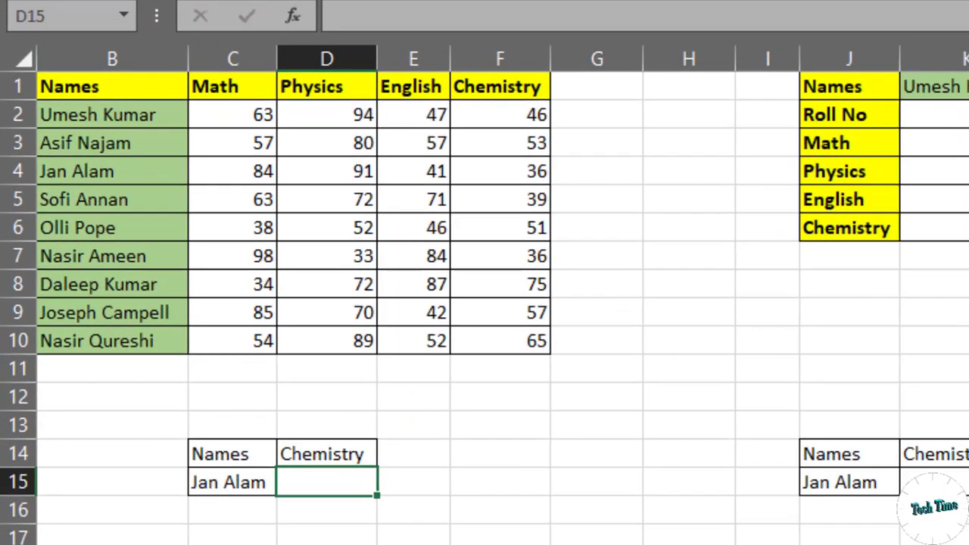
{"action": "type", "text": "=vl"}
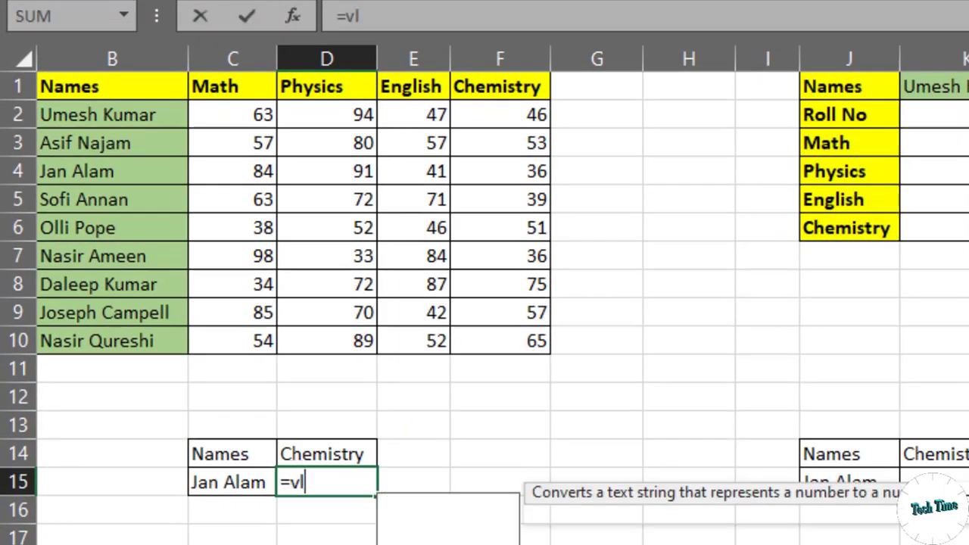
{"action": "key", "text": "Tab"}
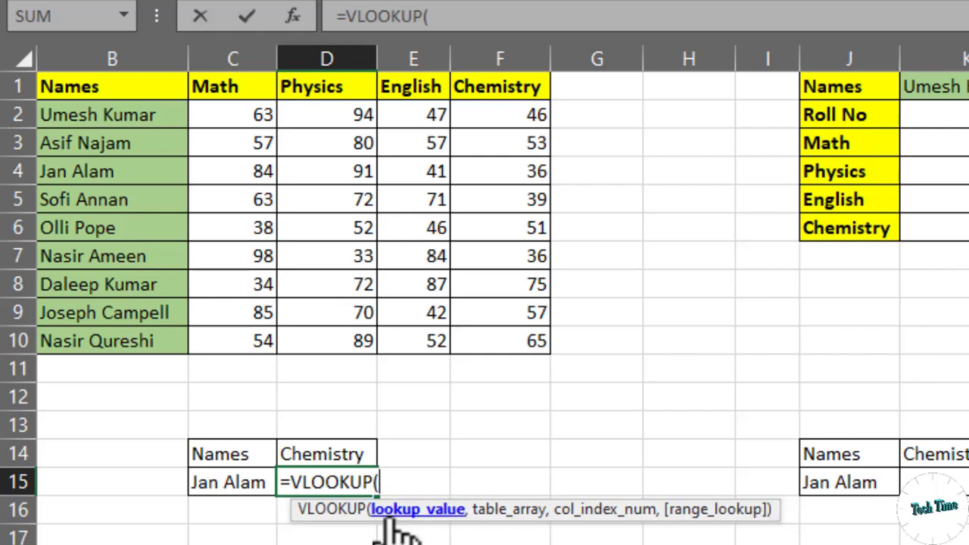
{"action": "left_click", "coordinate": [231, 479]}
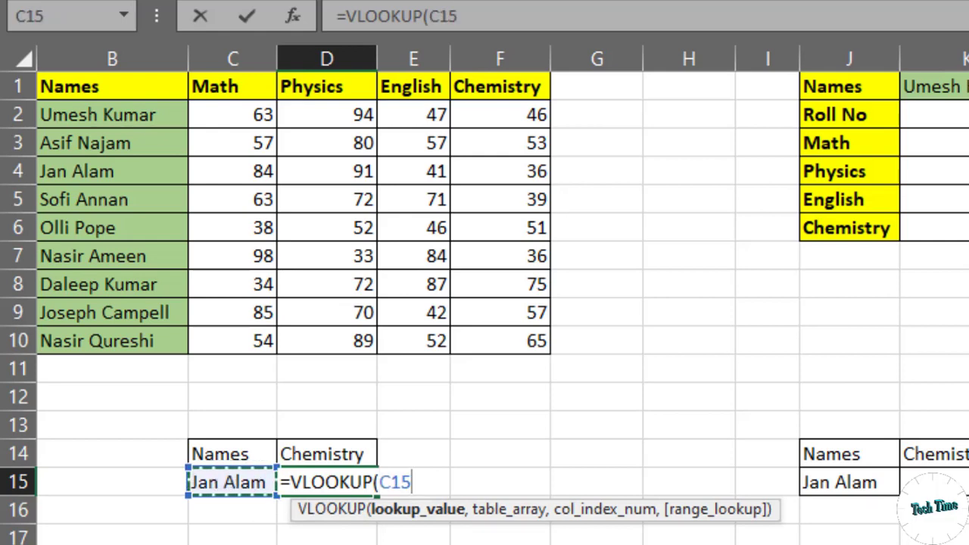
{"action": "type", "text": ","}
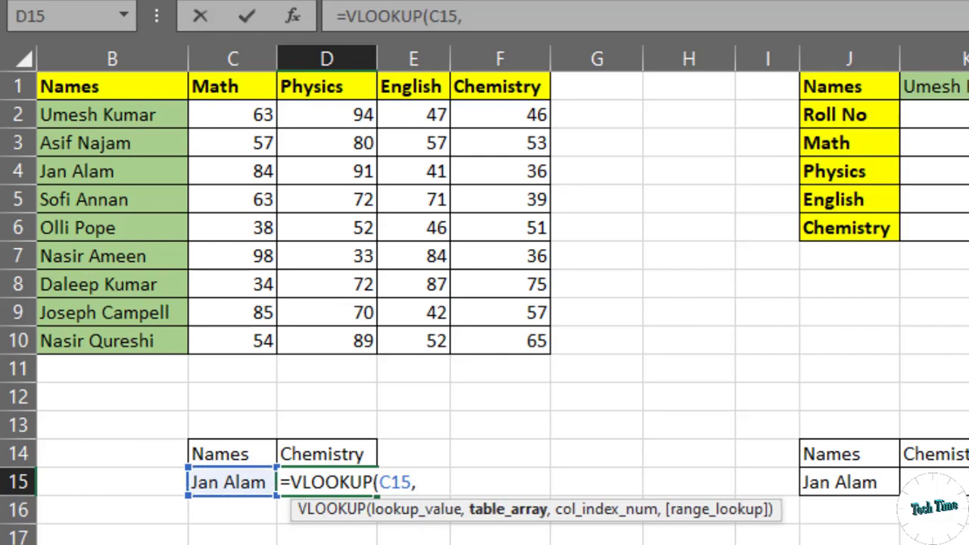
{"action": "left_click", "coordinate": [64, 91]}
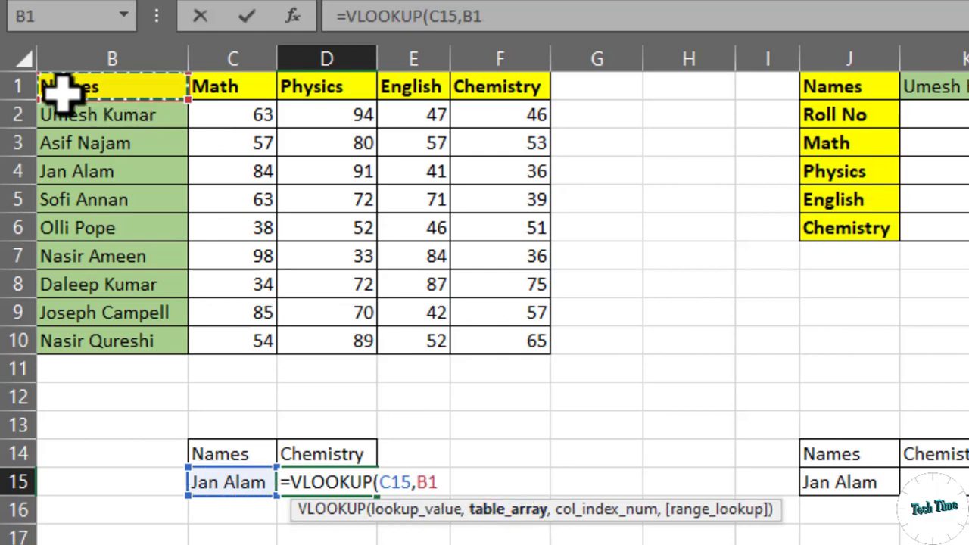
{"action": "left_click_drag", "start_coordinate": [64, 90], "coordinate": [677, 383]}
{"action": "type", "text": ","}
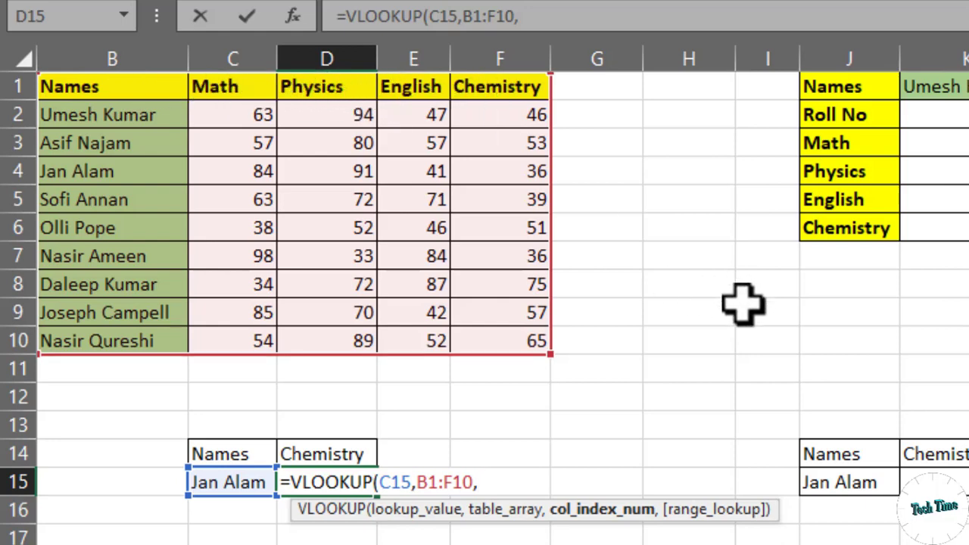
Finish D15 as =VLOOKUP(C15,B1:F10,5,FALSE) so it returns 36
{"action": "type", "text": "5"}
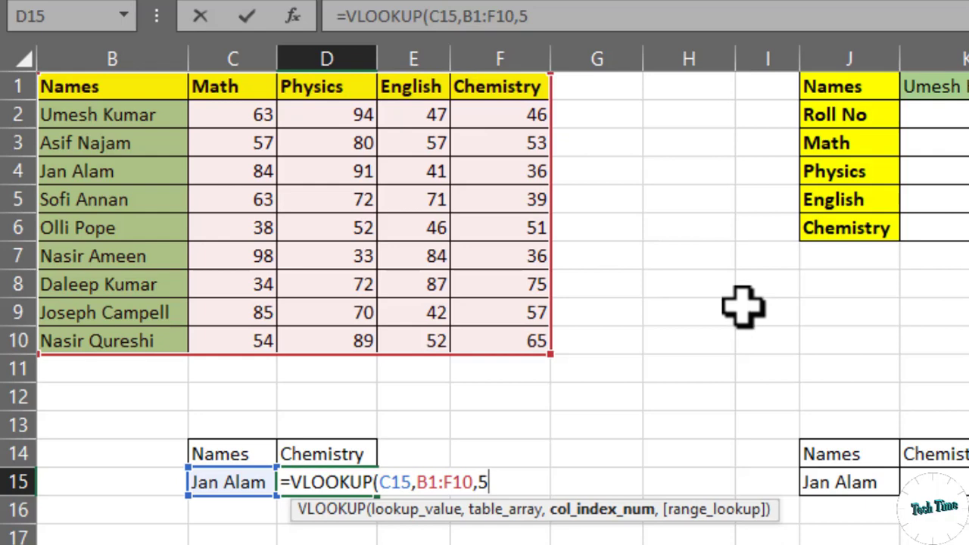
{"action": "type", "text": ","}
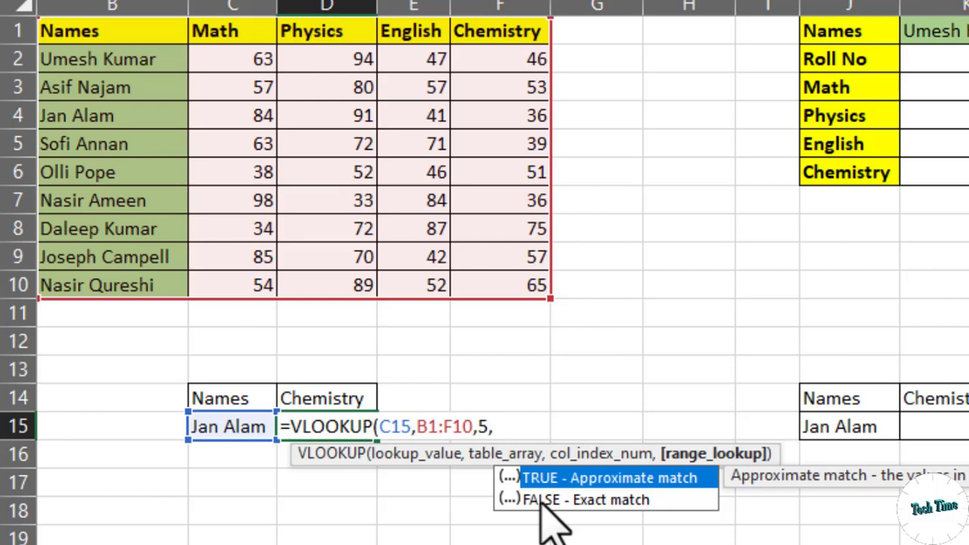
{"action": "double_click", "coordinate": [544, 499]}
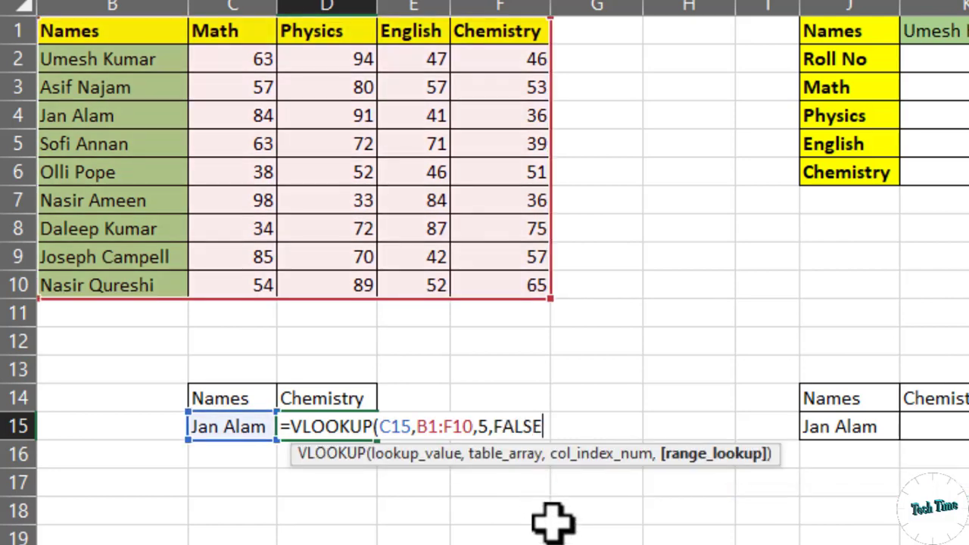
{"action": "type", "text": ")"}
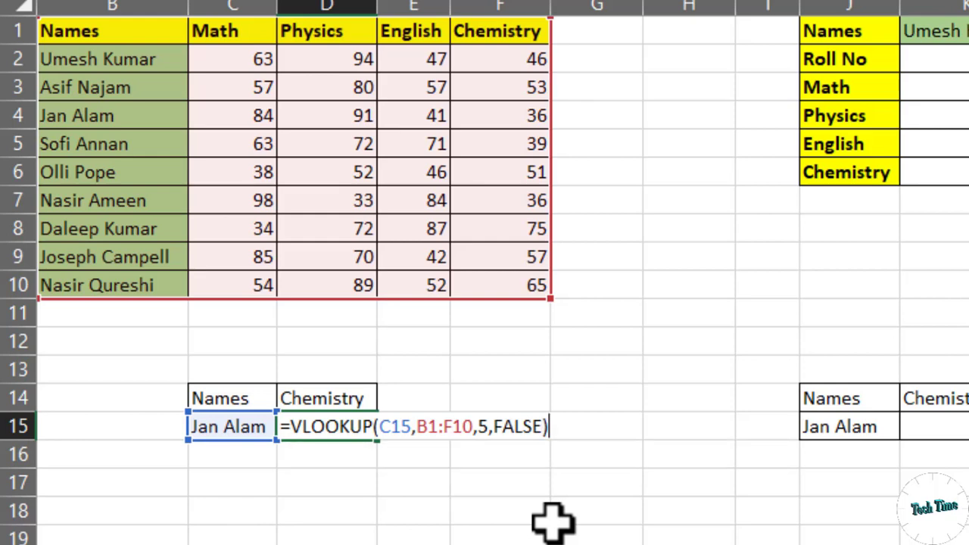
{"action": "key", "text": "Return"}
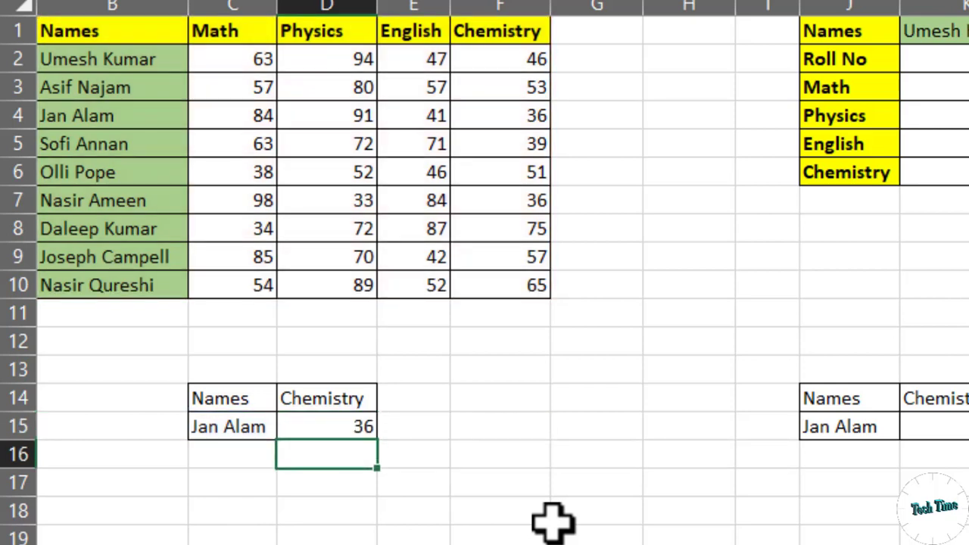
{"action": "double_click", "coordinate": [265, 428]}
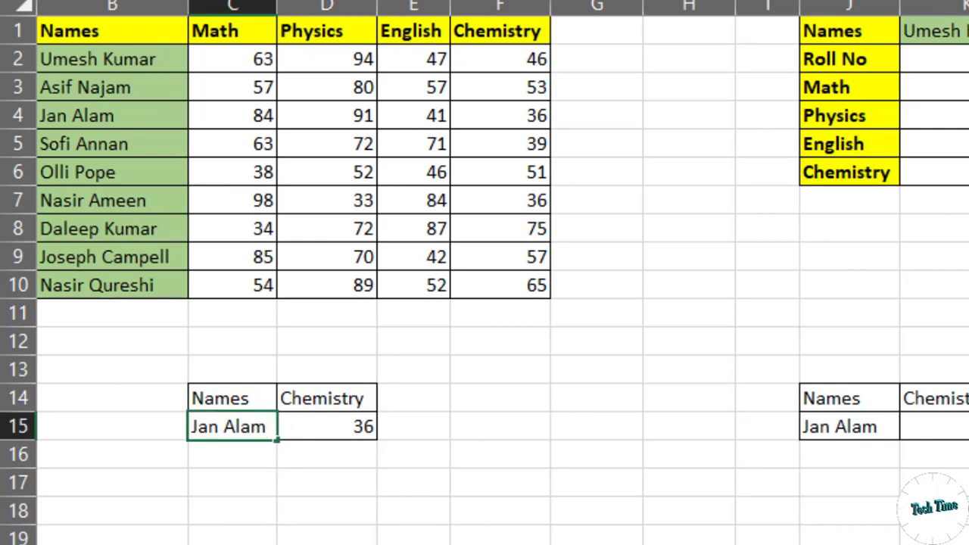
{"action": "key", "text": "BackSpace"}
{"action": "key", "text": "BackSpace"}
{"action": "key", "text": "BackSpace"}
{"action": "key", "text": "BackSpace"}
{"action": "key", "text": "BackSpace"}
{"action": "key", "text": "BackSpace"}
{"action": "key", "text": "BackSpace"}
{"action": "key", "text": "BackSpace"}
{"action": "type", "text": "Umesh k"}
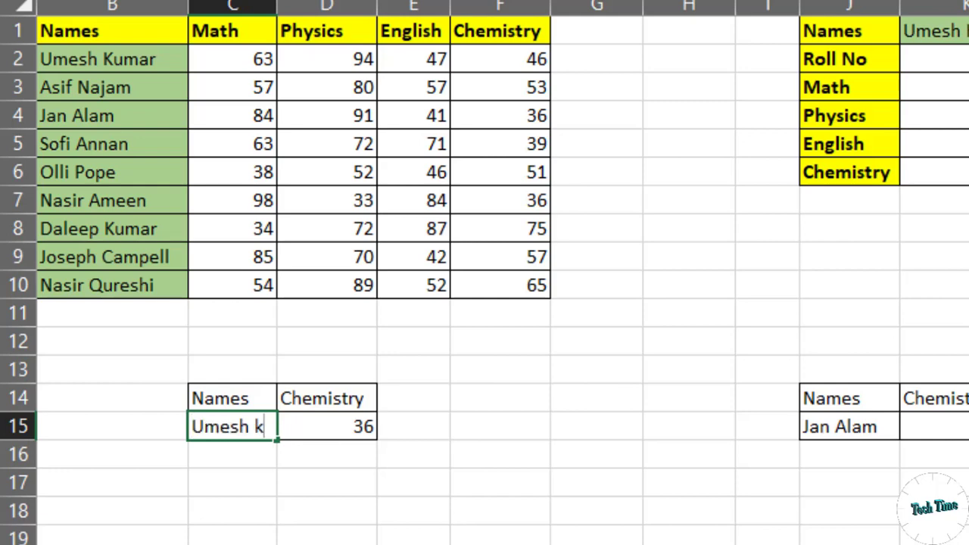
{"action": "type", "text": "umar"}
{"action": "key", "text": "Return"}
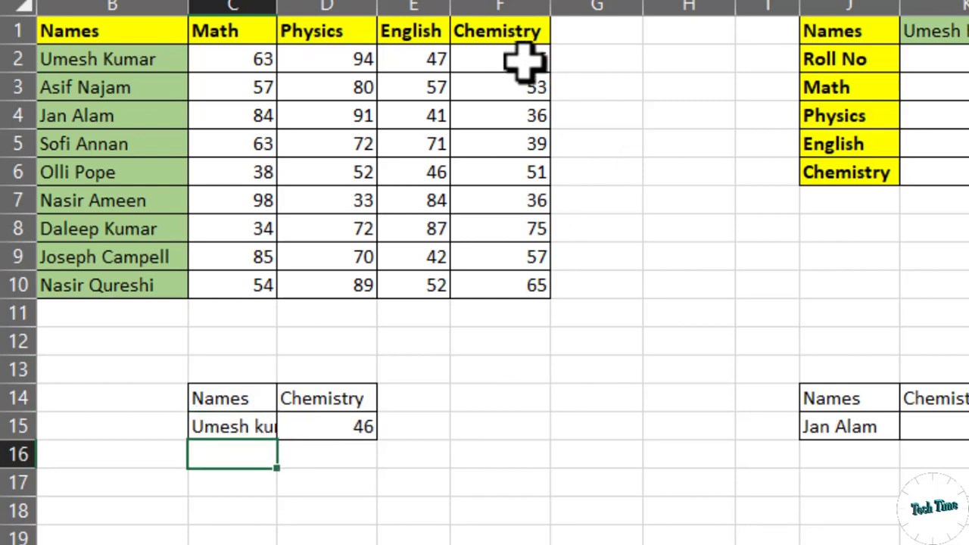
{"action": "key", "text": "Up"}
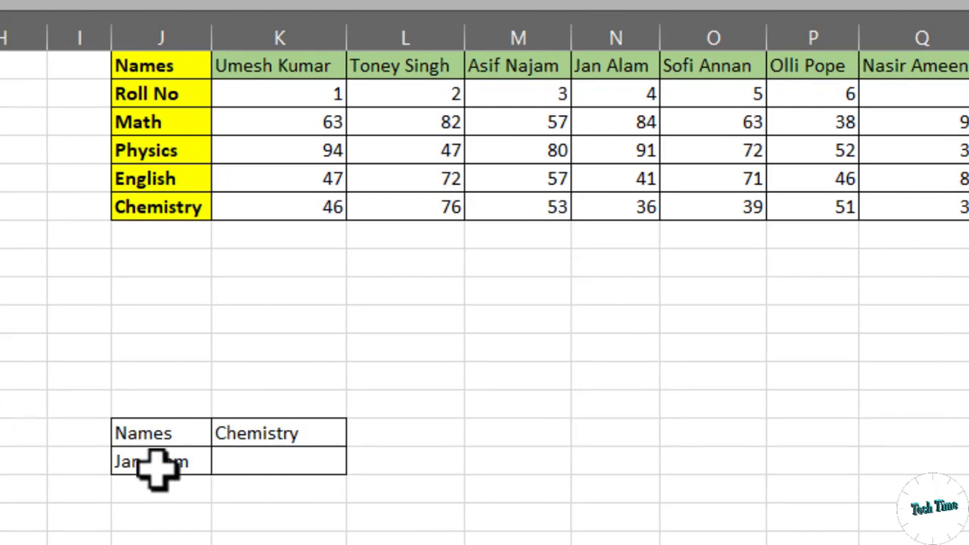
{"action": "left_click", "coordinate": [225, 467]}
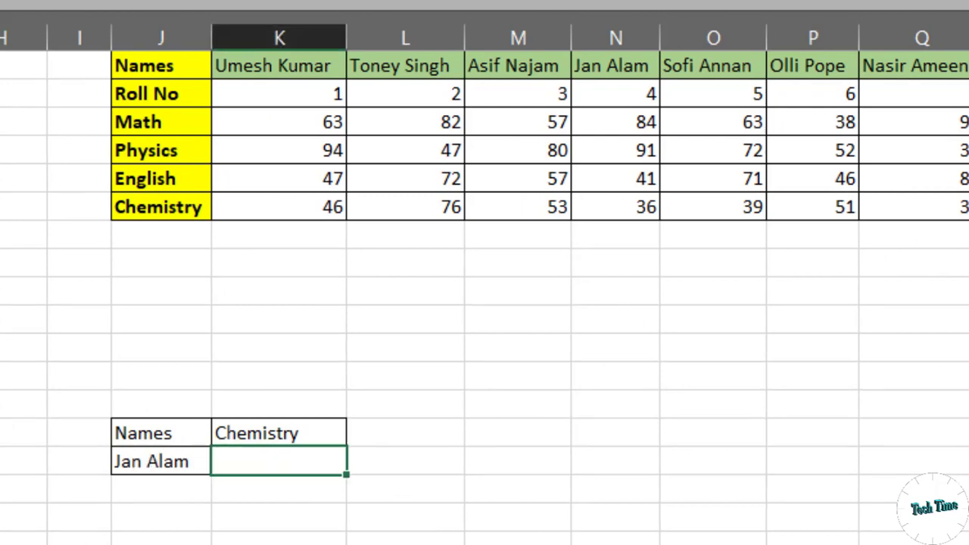
{"action": "type", "text": "=hloo"}
{"action": "key", "text": "Tab"}
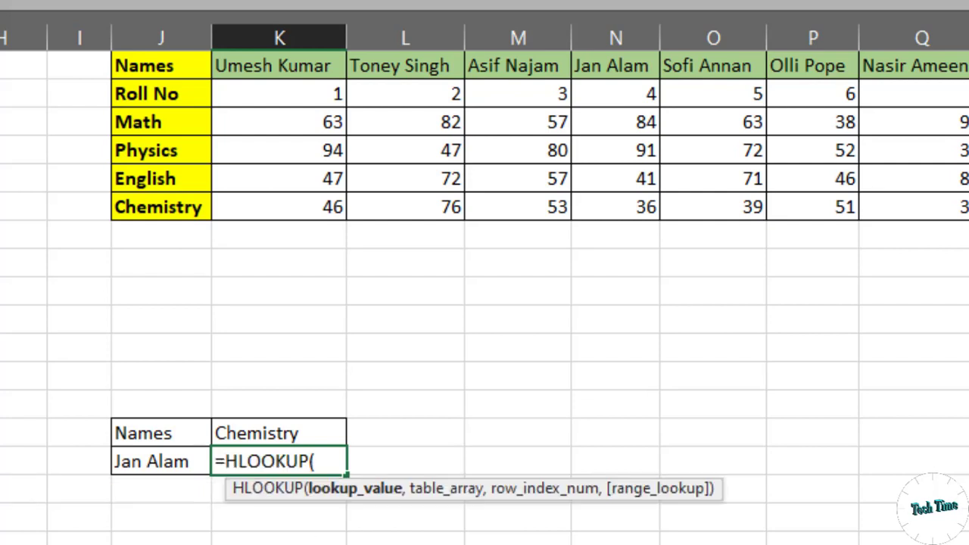
{"action": "left_click", "coordinate": [154, 459]}
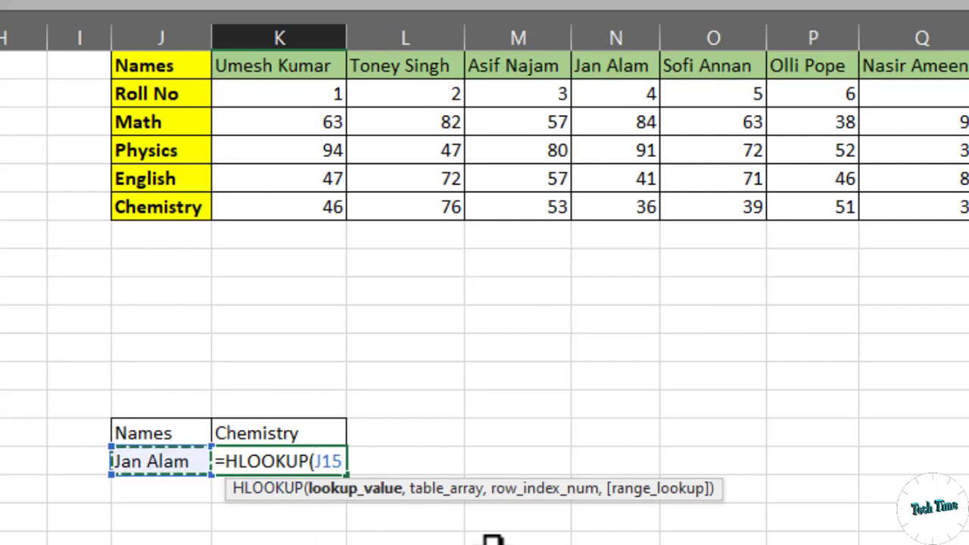
{"action": "type", "text": ","}
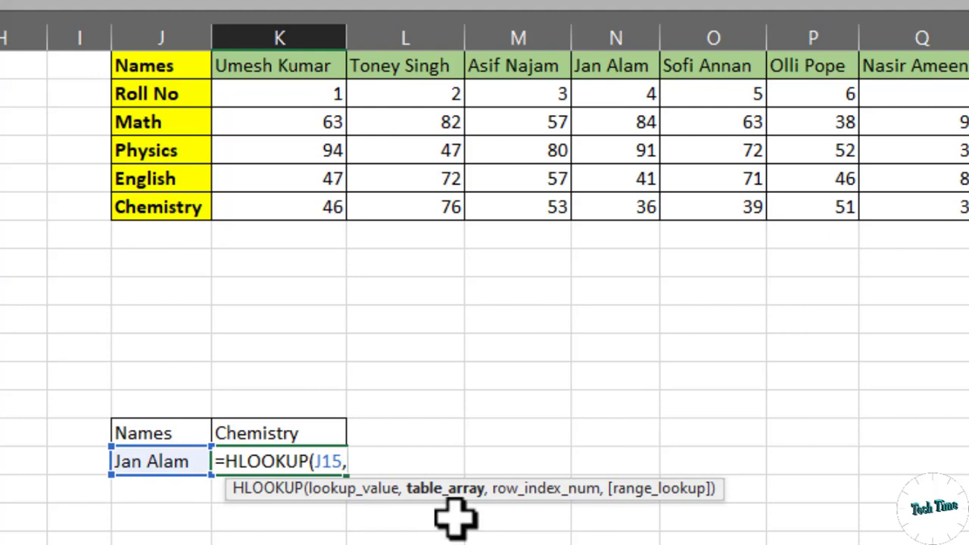
{"action": "left_click", "coordinate": [127, 72]}
{"action": "left_click_drag", "start_coordinate": [127, 72], "coordinate": [939, 208]}
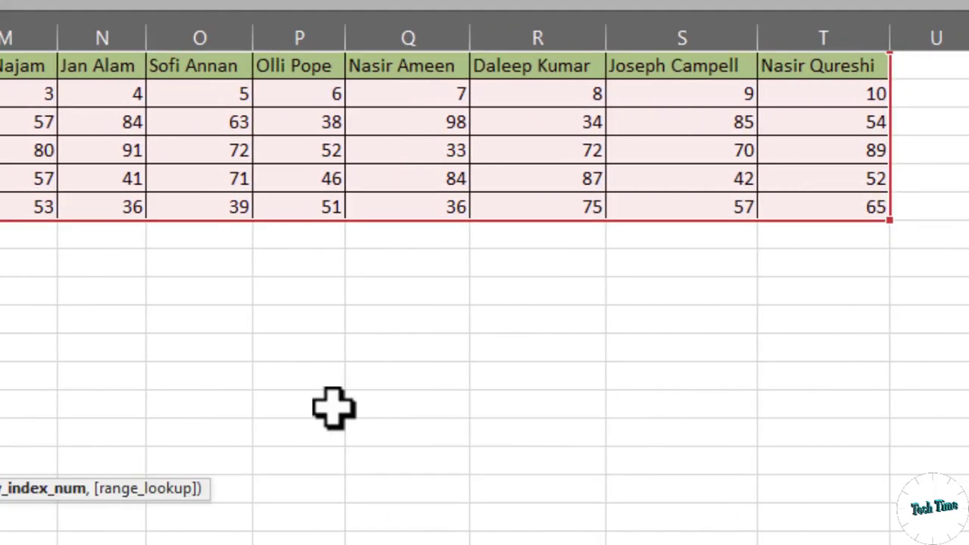
{"action": "type", "text": ","}
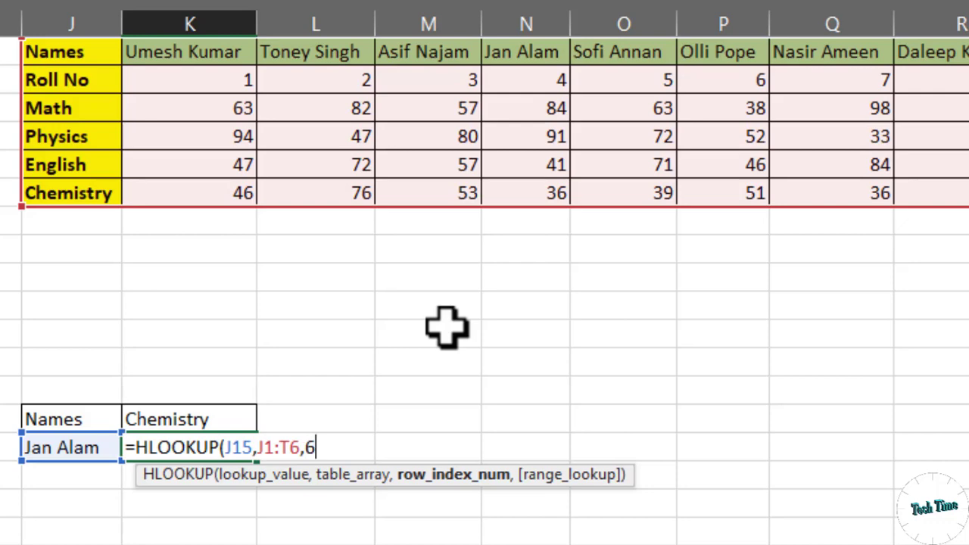
{"action": "type", "text": ","}
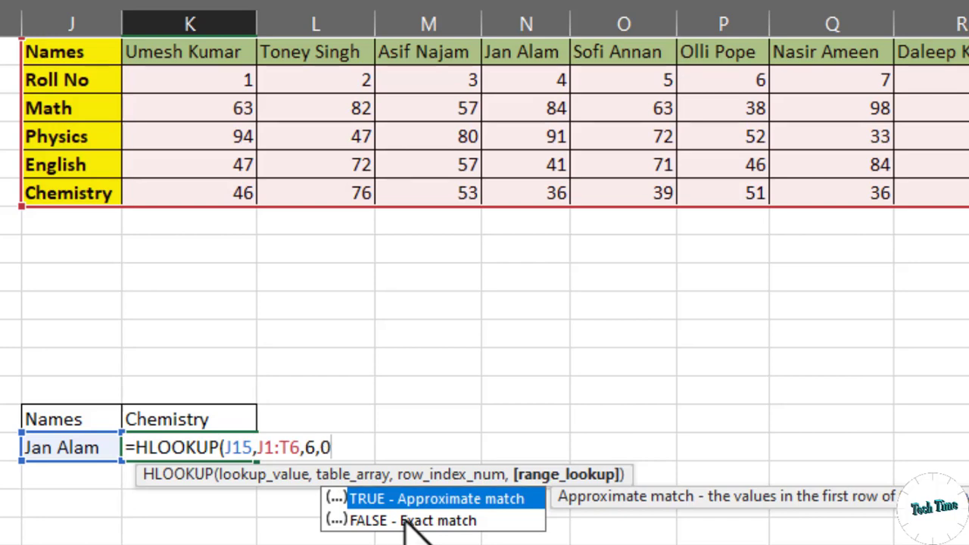
{"action": "type", "text": "0)"}
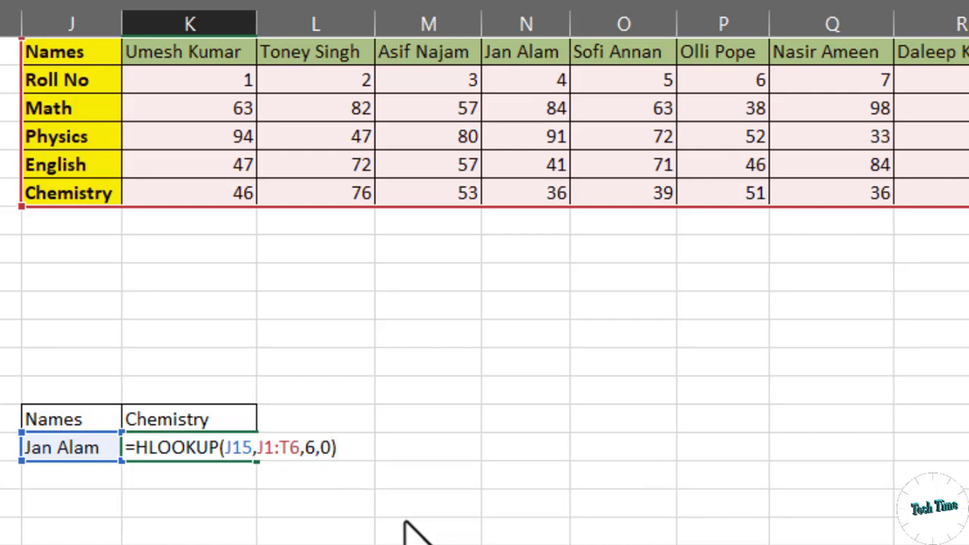
{"action": "key", "text": "Return"}
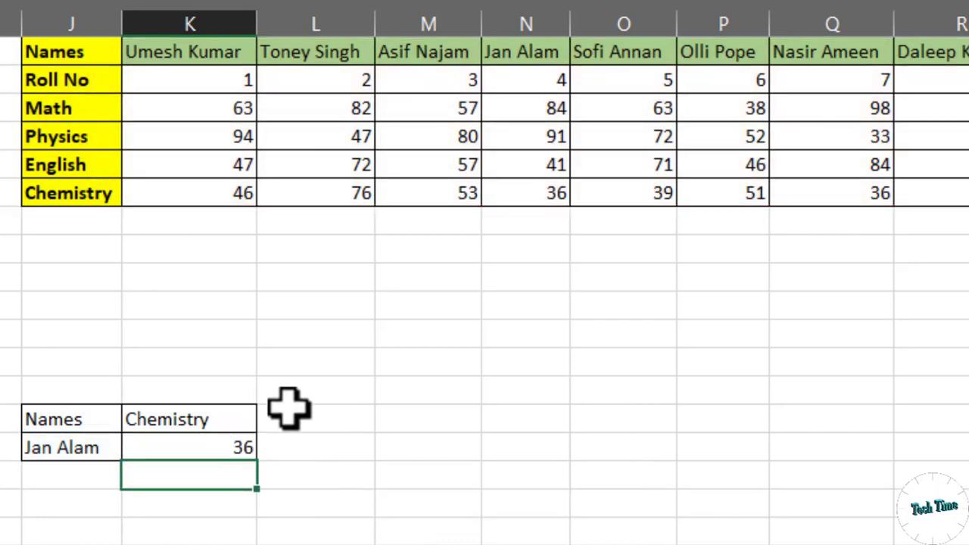
{"action": "left_click", "coordinate": [231, 448]}
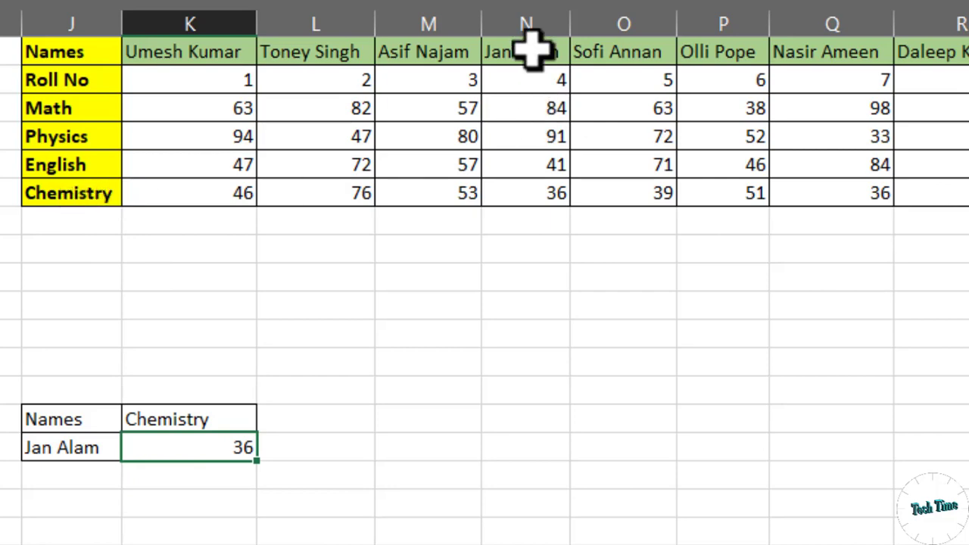
{"action": "left_click", "coordinate": [544, 194]}
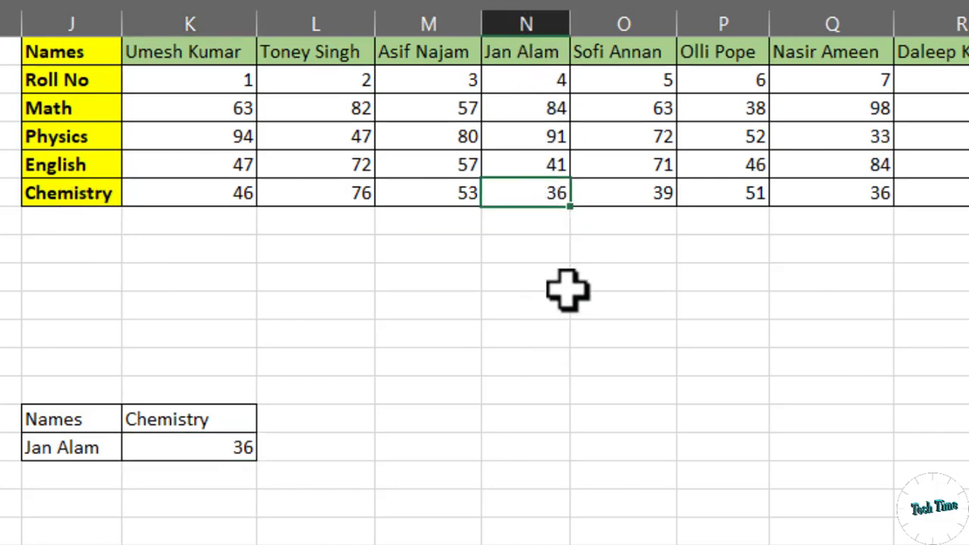
{"action": "scroll", "coordinate": [630, 523], "scroll_direction": "left", "scroll_amount": 5}
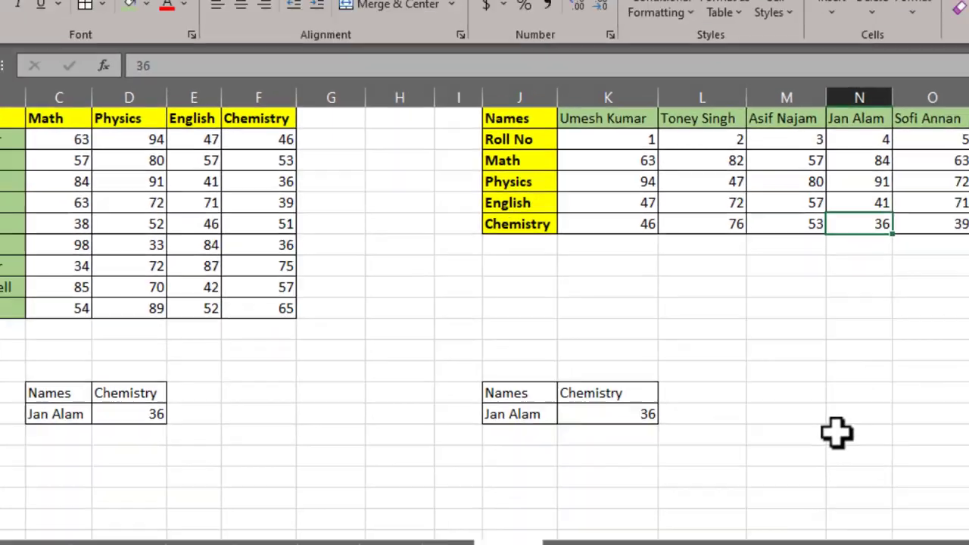